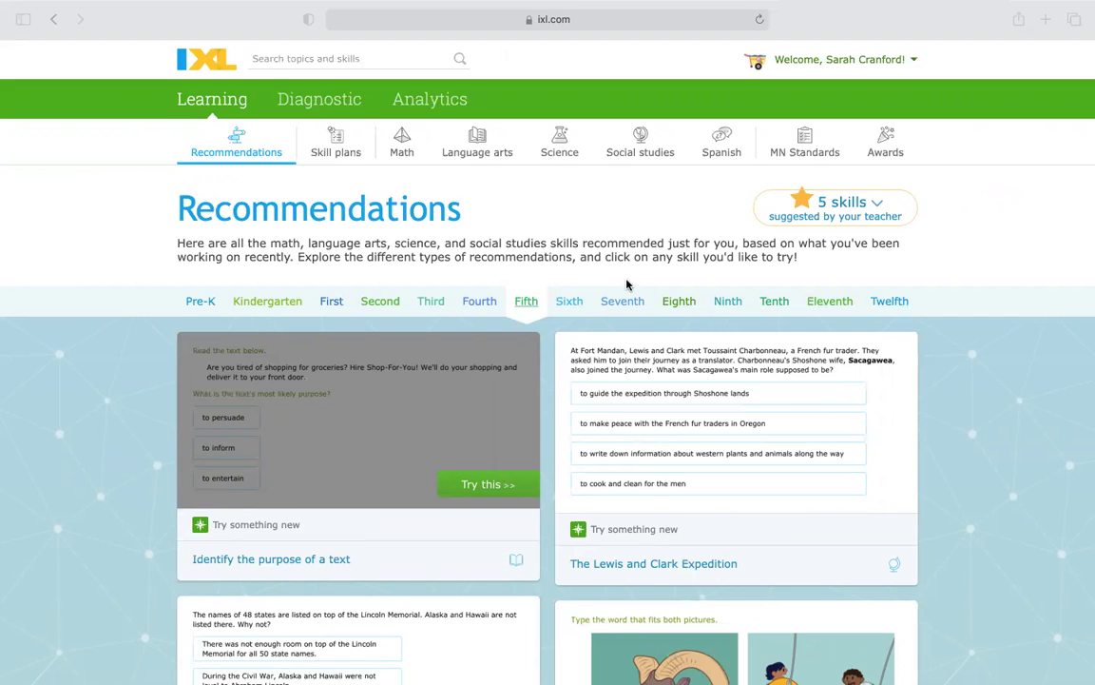
Enter the Diagnostic arena and choose the question asking for the value of 0.01 × 10⁶
left_click(319, 105)
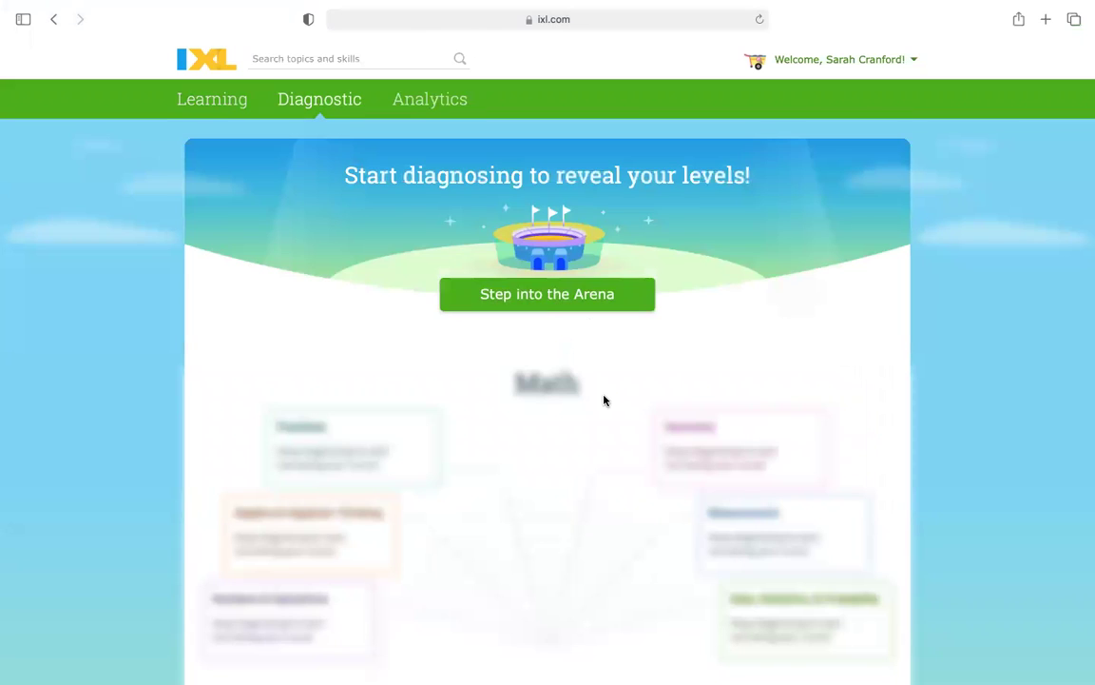
left_click(545, 303)
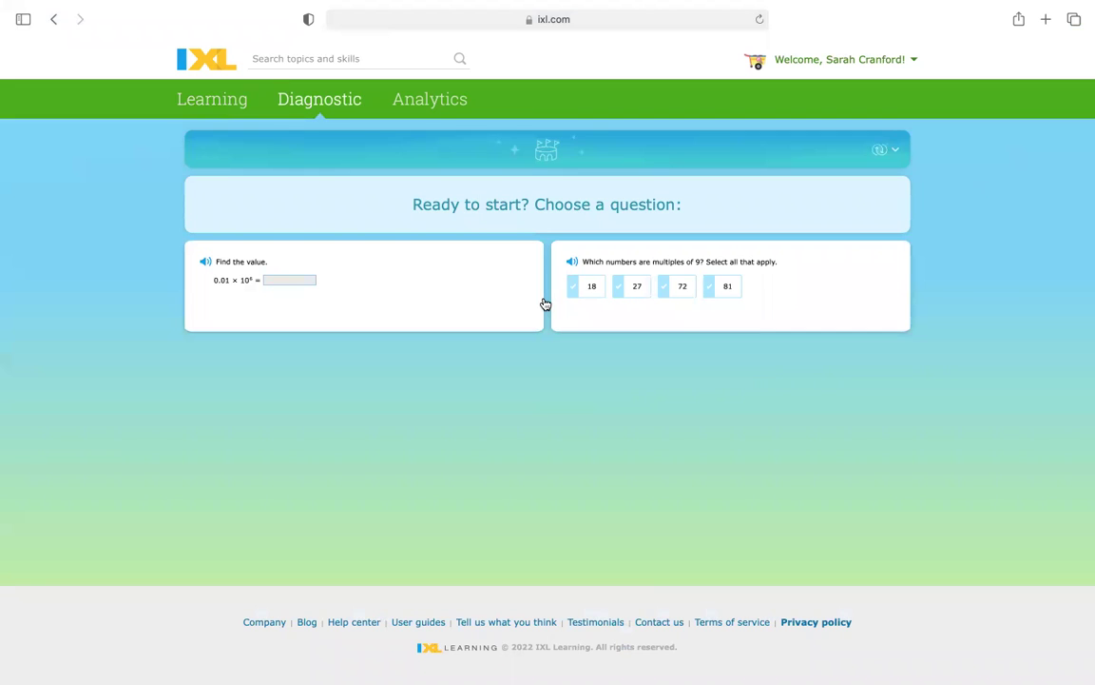
left_click(428, 294)
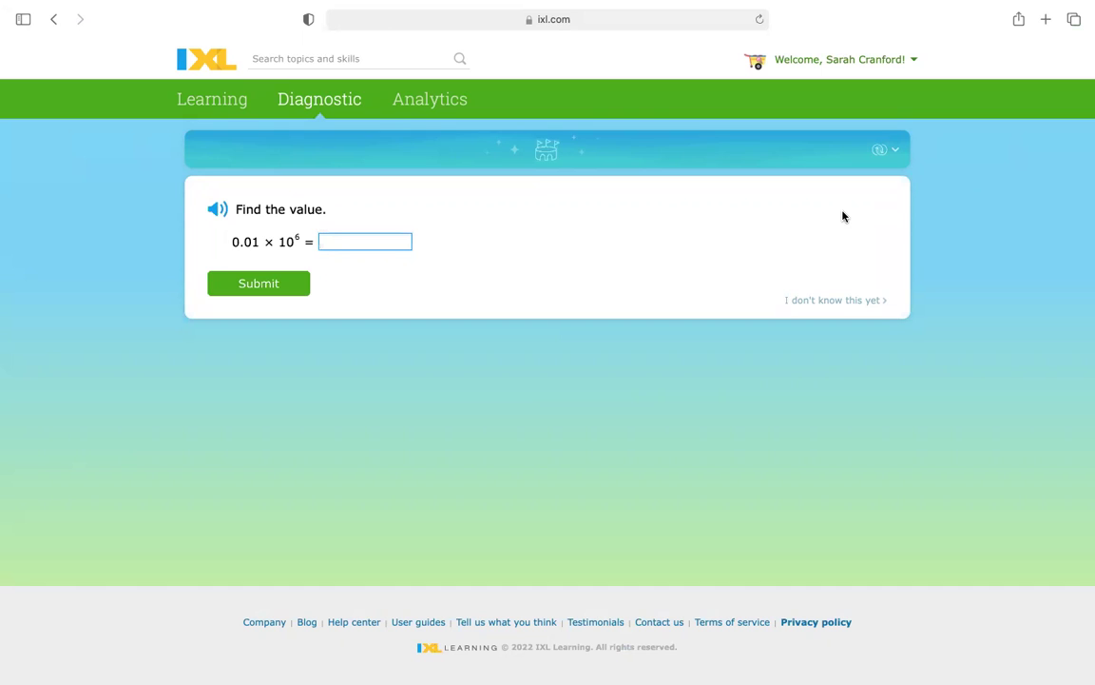
Limit the diagnostic to Math questions and submit 10000 as the value of 0.01 × 10⁶
left_click(889, 158)
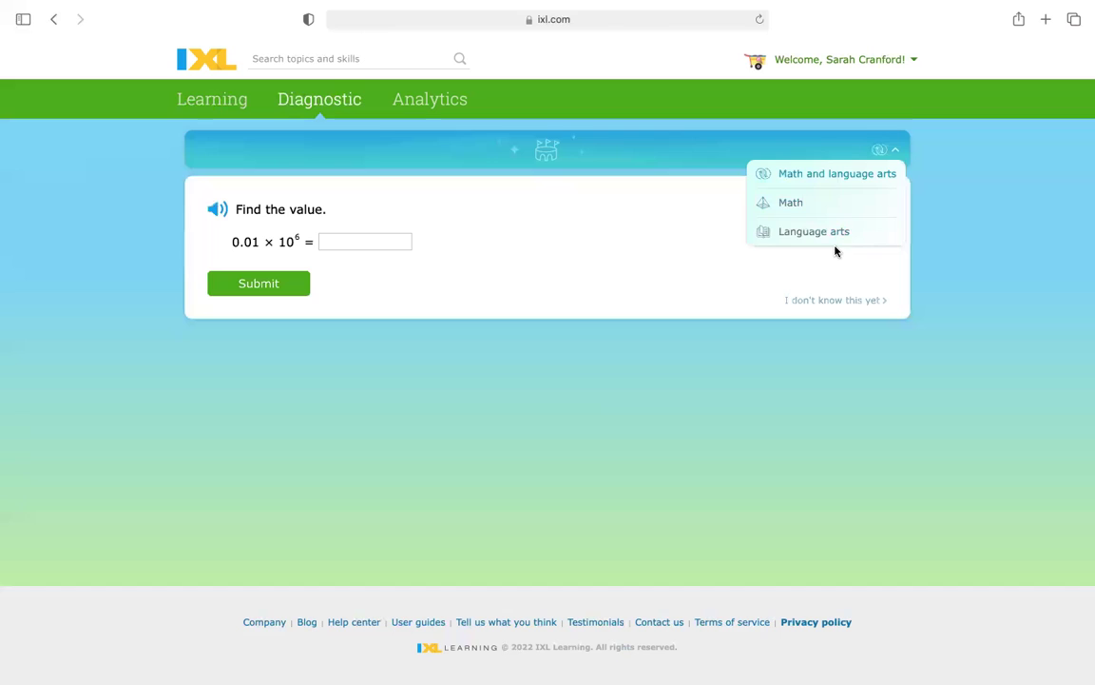
left_click(820, 208)
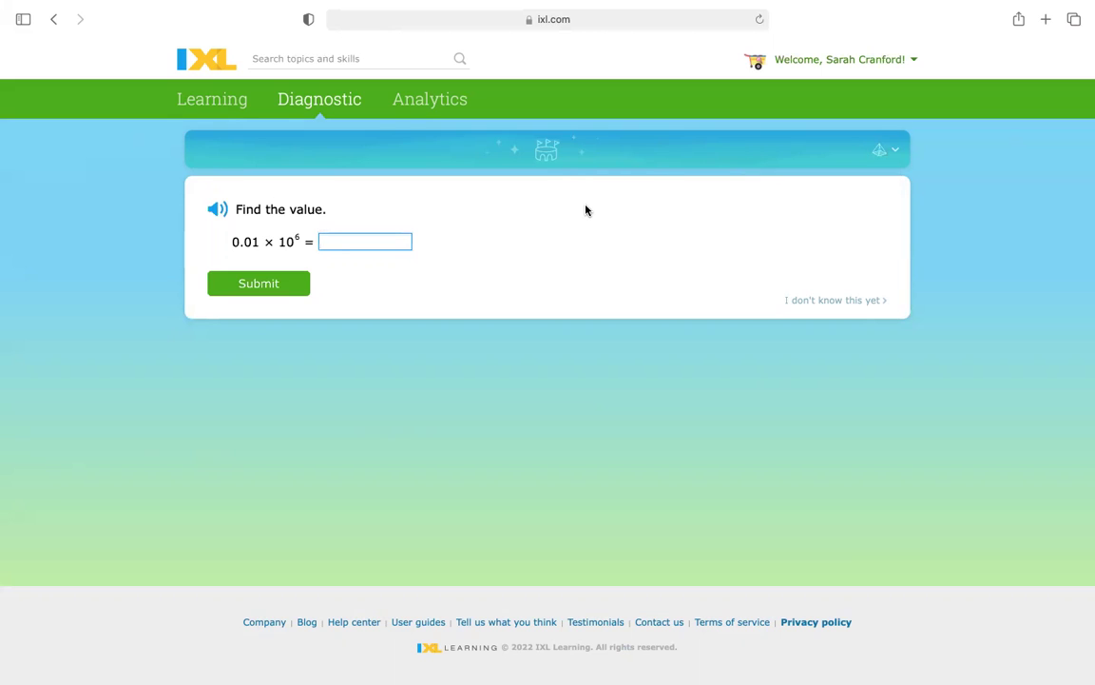
type("10000")
left_click(257, 290)
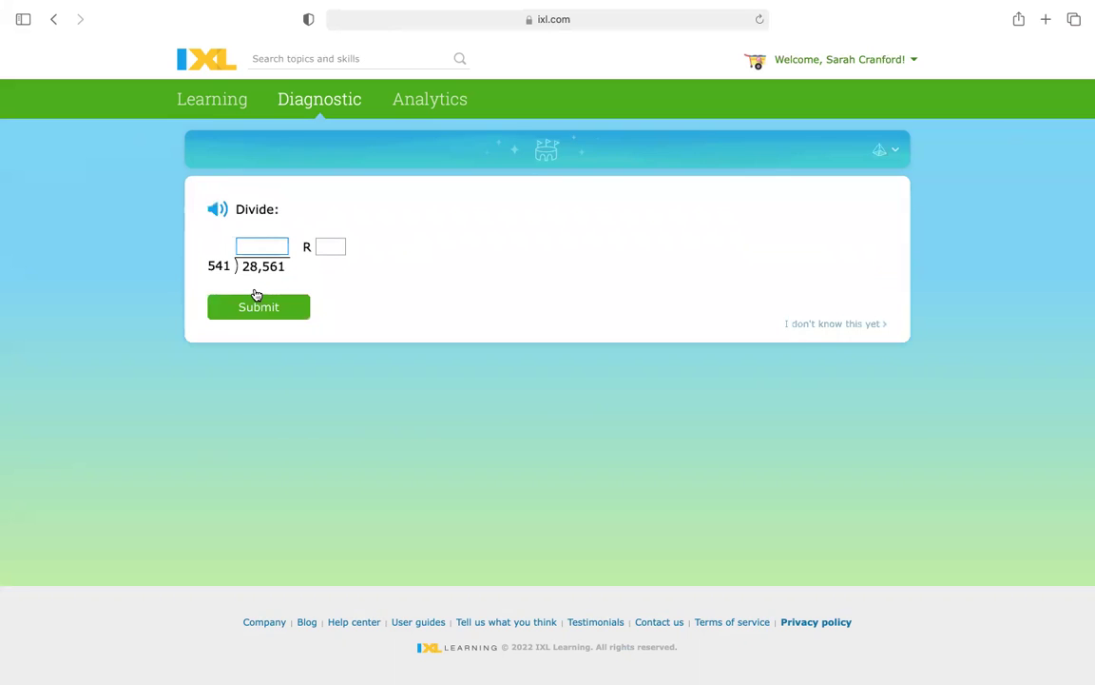
Submit 352 with a blank remainder for 28,561 divided by 541, and 2342 for 609 × 147
type("352")
left_click(330, 246)
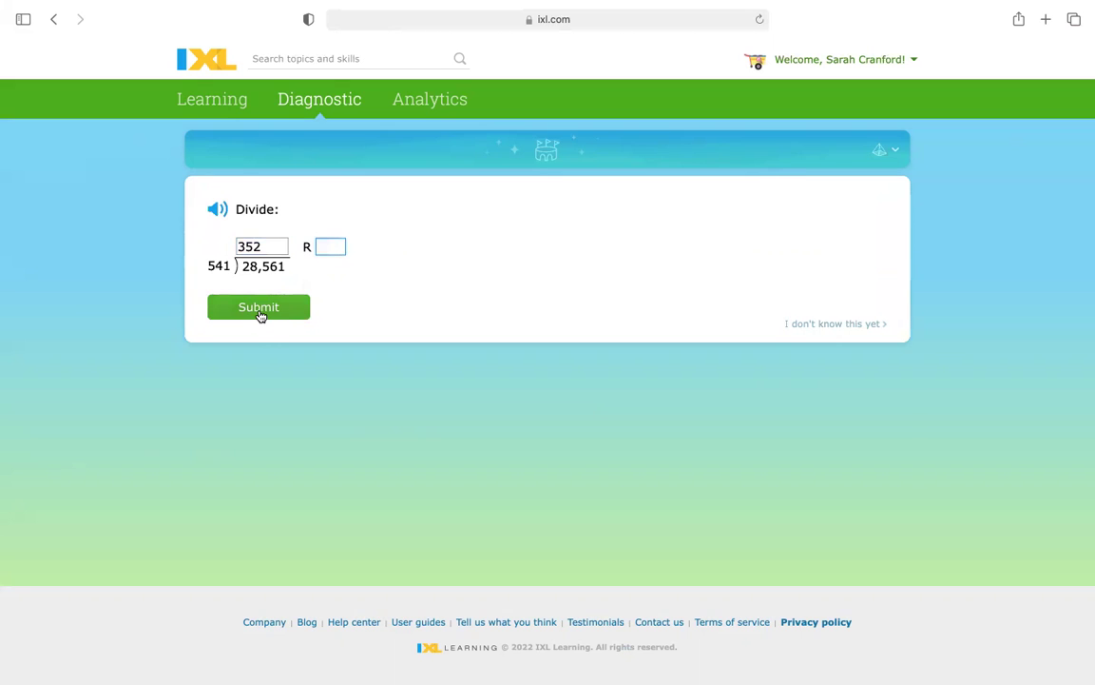
left_click(262, 317)
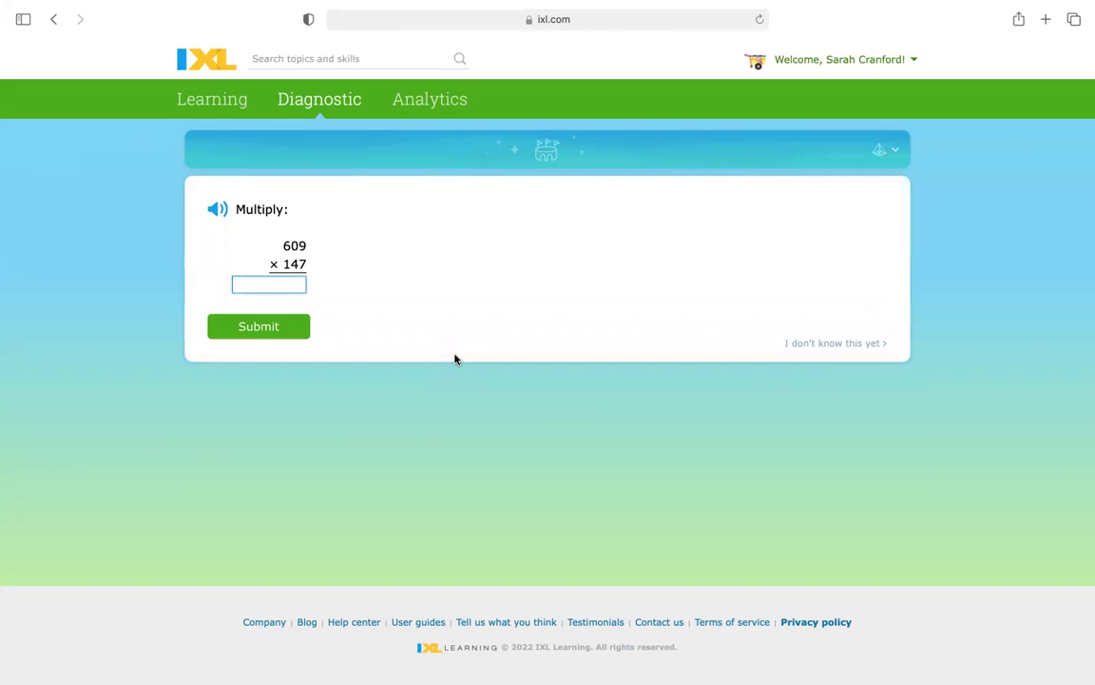
type("2342")
left_click(265, 326)
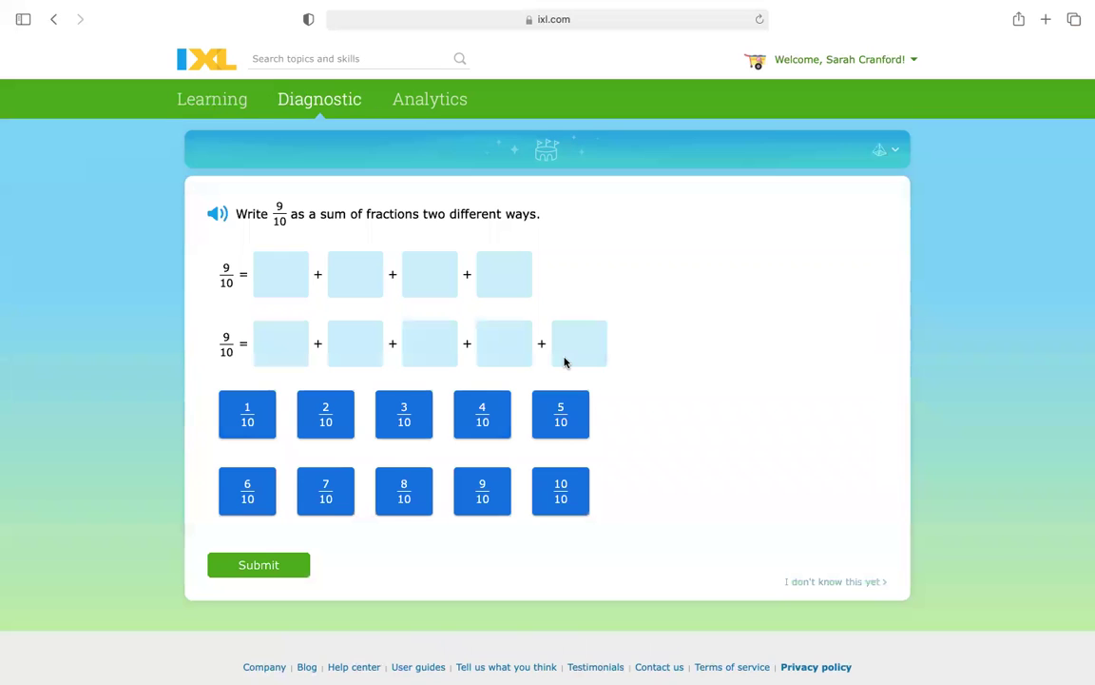
Fill the first sum for 9/10 with the fractions 3/10, 3/10, 2/10 and 1/10
left_click_drag(416, 425, 230, 249)
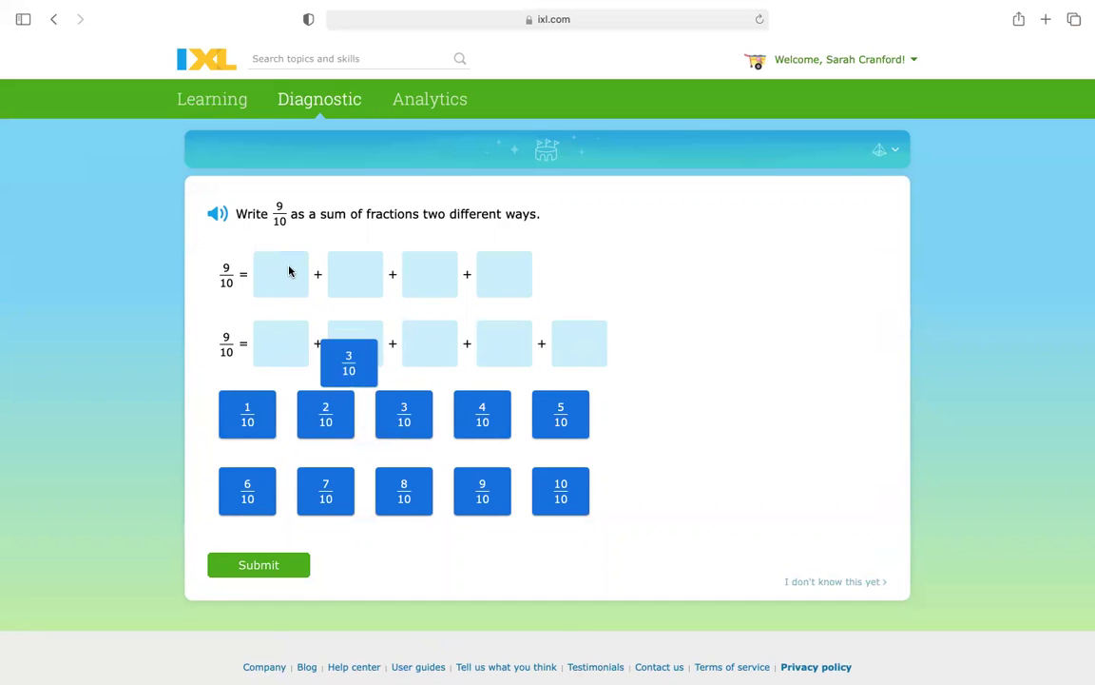
left_click(397, 407)
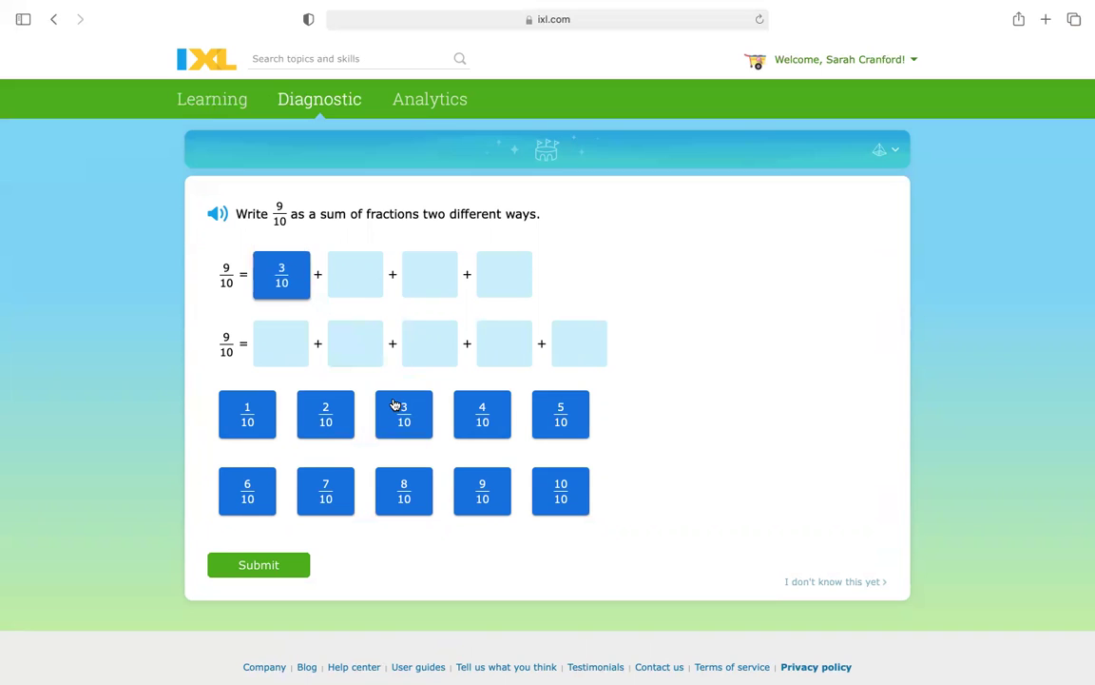
left_click(394, 406)
left_click(319, 411)
left_click(251, 409)
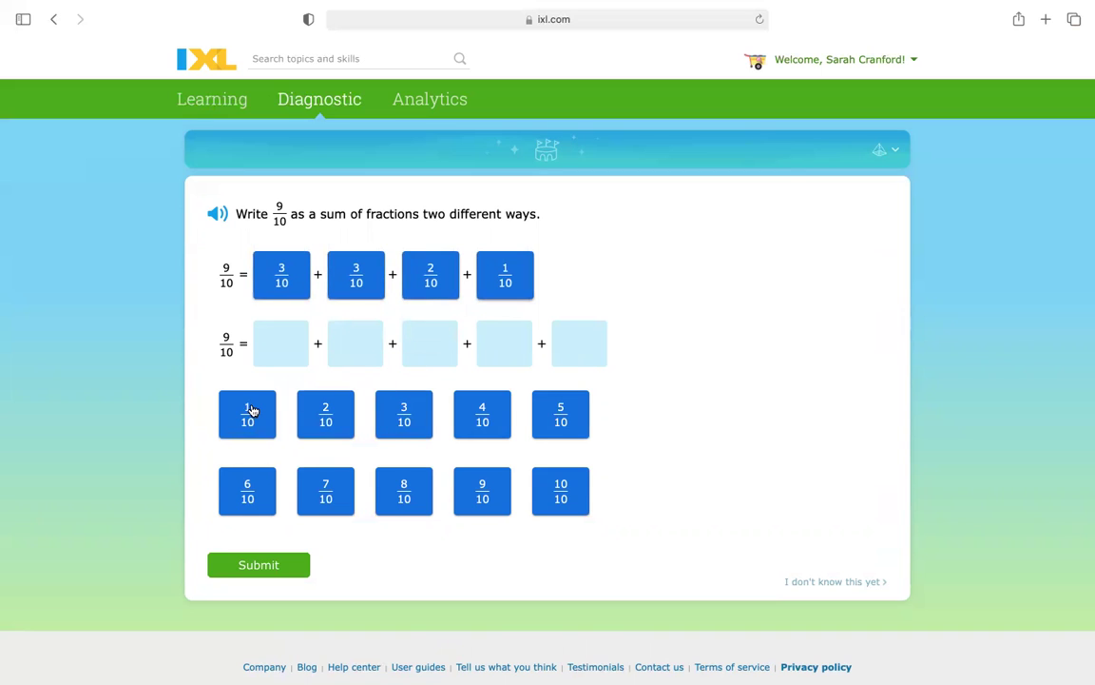
Fill the second sum for 9/10 with four 2/10 tiles and one 1/10 tile, and submit the answer
left_click(325, 415)
left_click(325, 415)
left_click(325, 415)
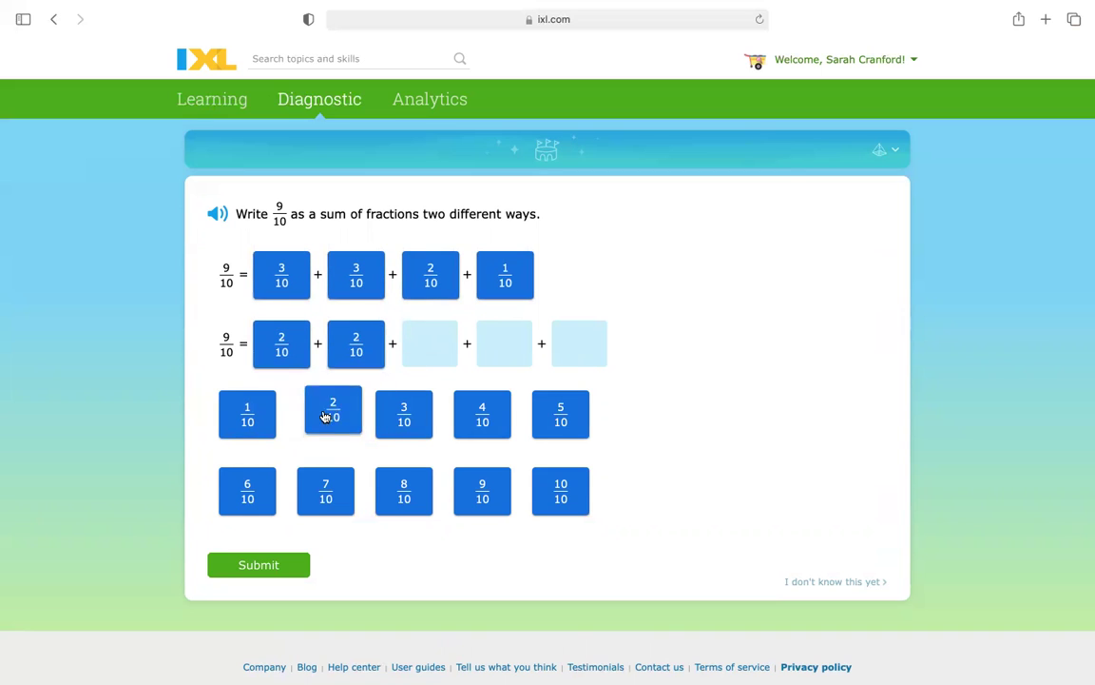
left_click(325, 415)
left_click(229, 415)
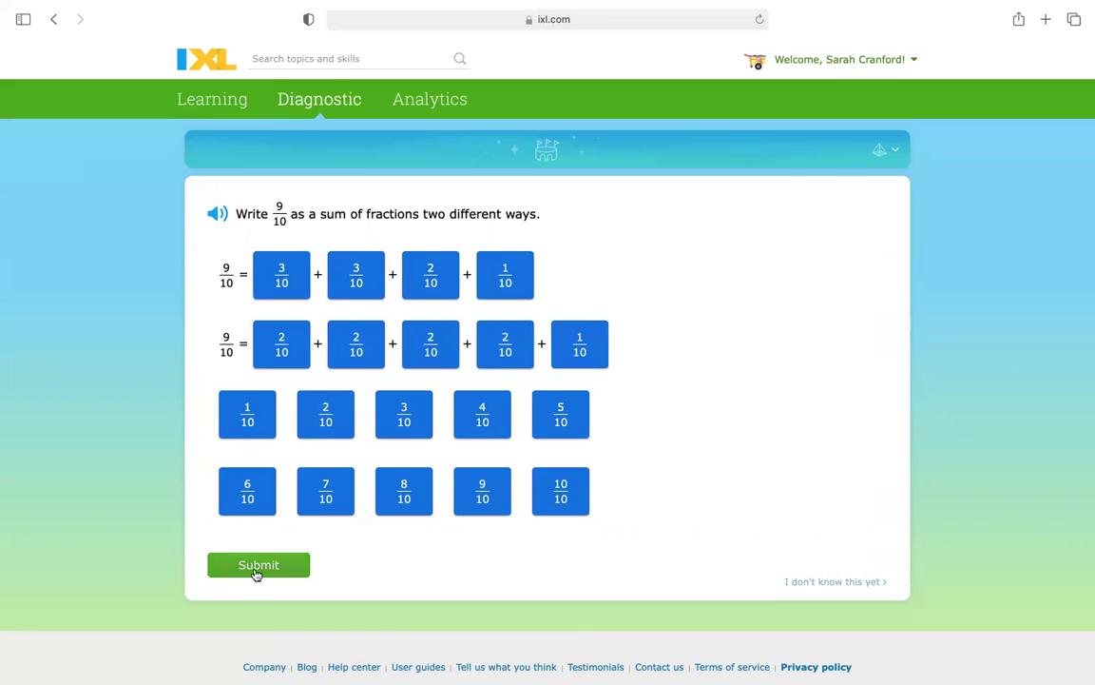
left_click(267, 565)
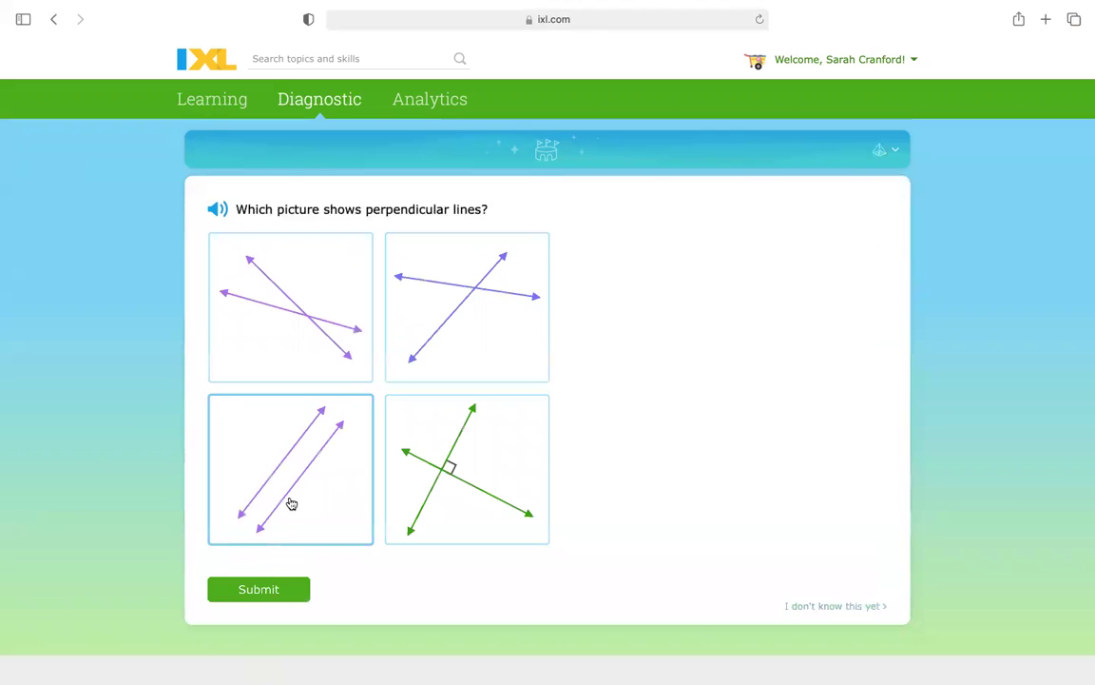
Submit the green right-angle picture as the perpendicular lines, and mark the chosen vertices-and-edges question as not known yet
left_click(501, 480)
left_click(276, 590)
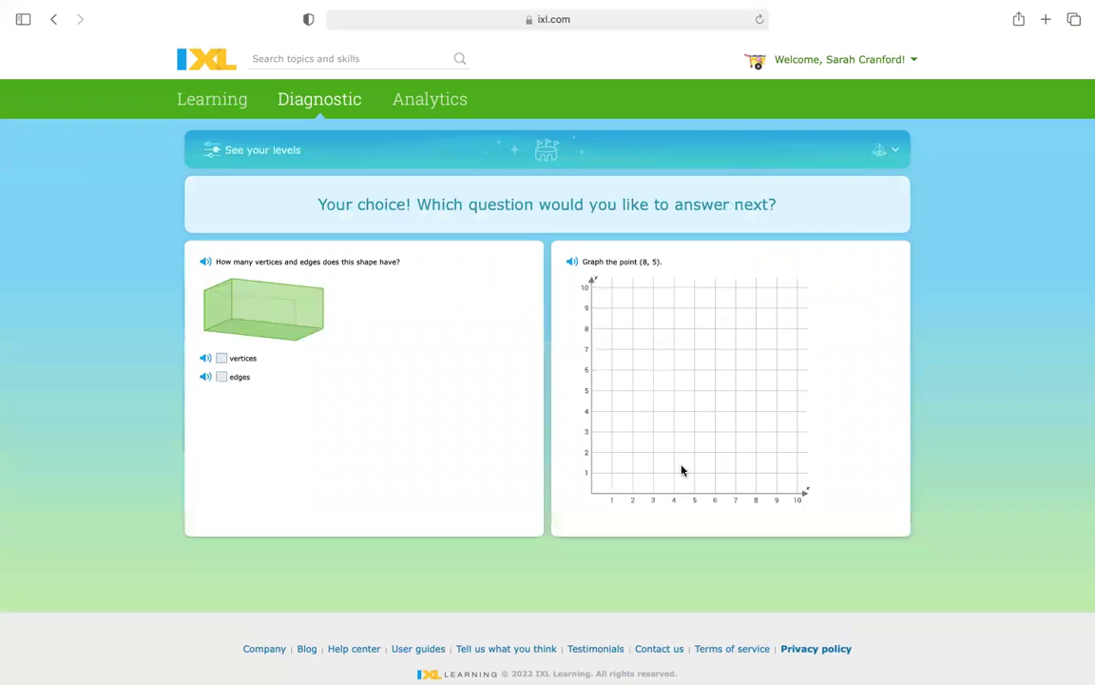
left_click(416, 442)
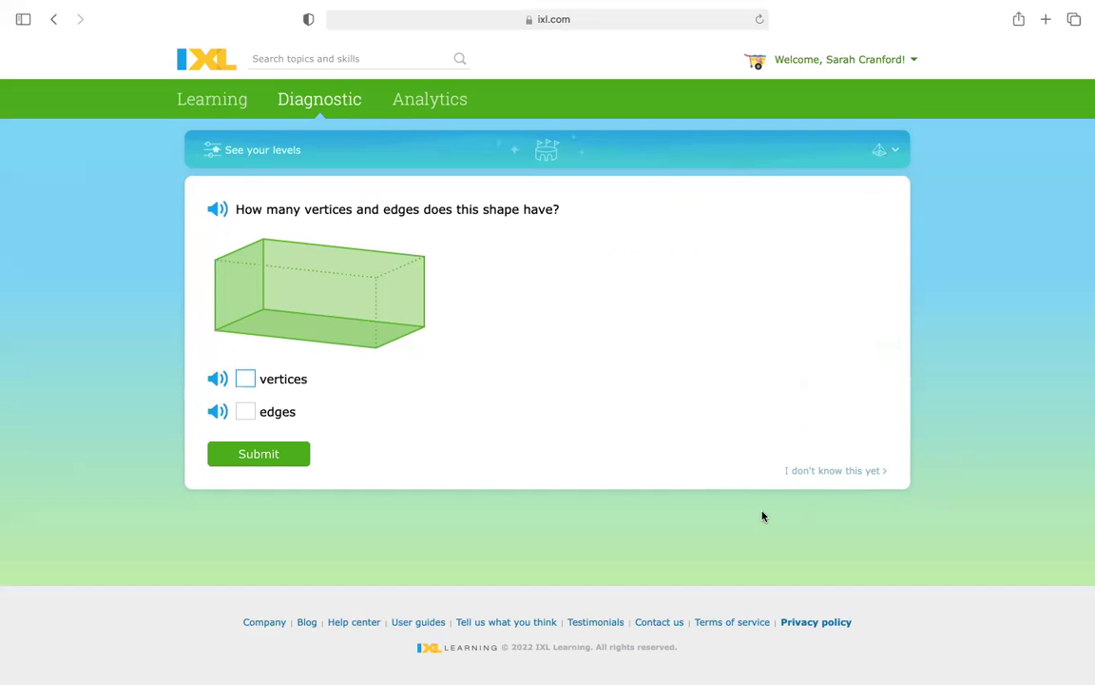
left_click(841, 473)
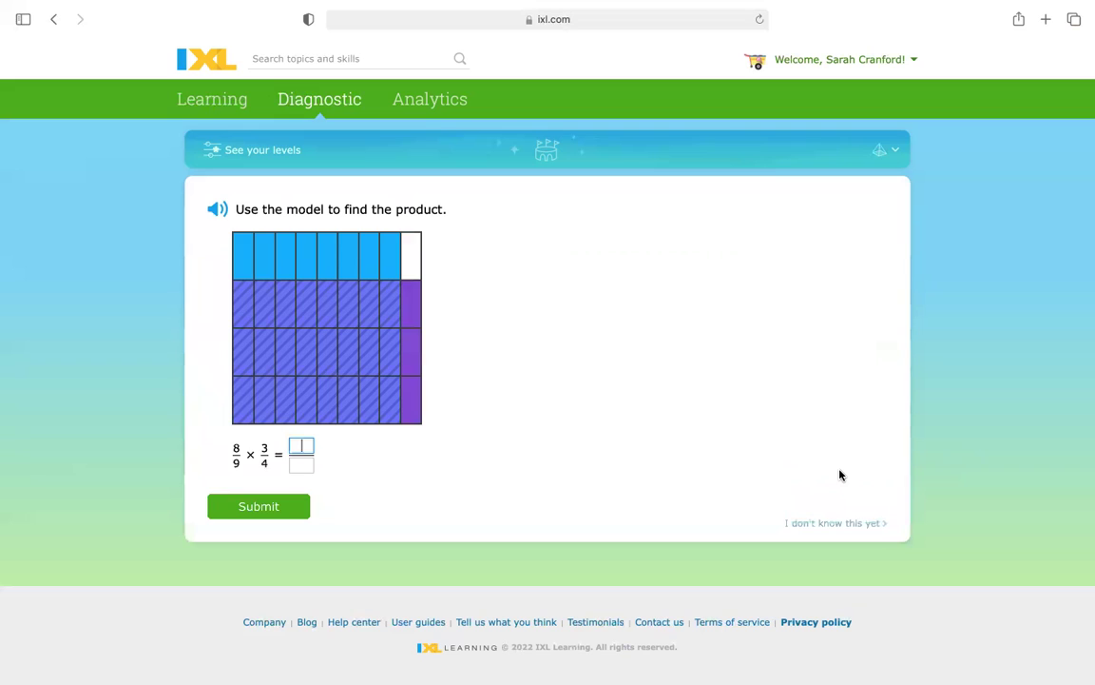
Submit 24/36 as the product of 8/9 × 3/4, and 8/15 as the answer to 2/5 ÷ 3/4
type("24")
left_click(297, 465)
type("36")
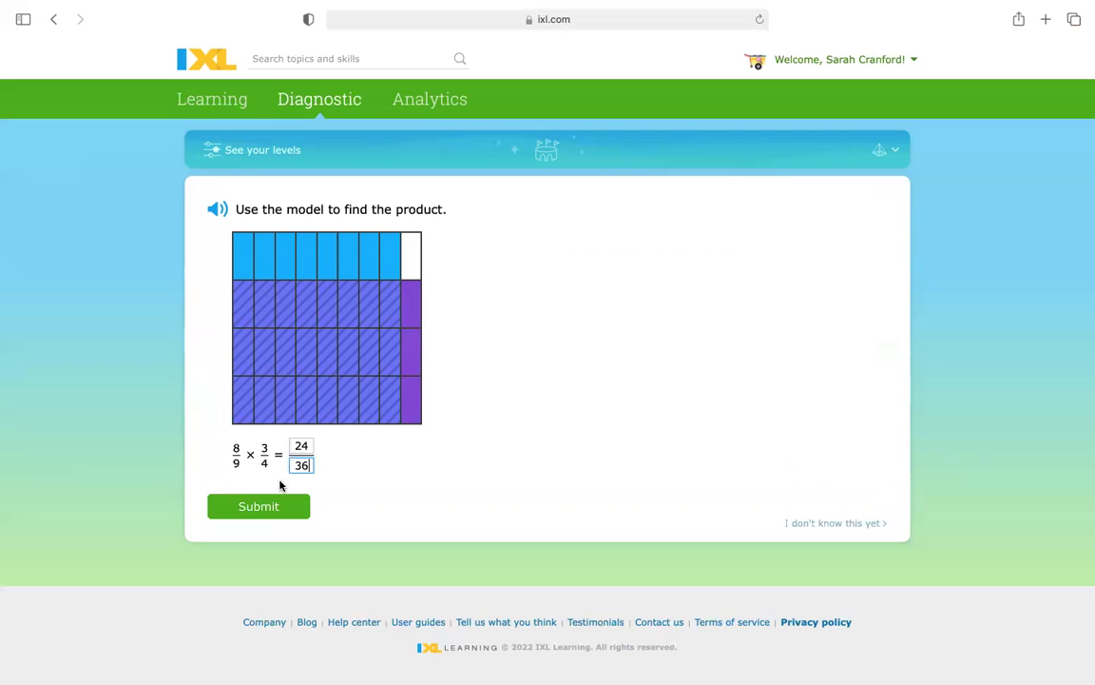
left_click(274, 516)
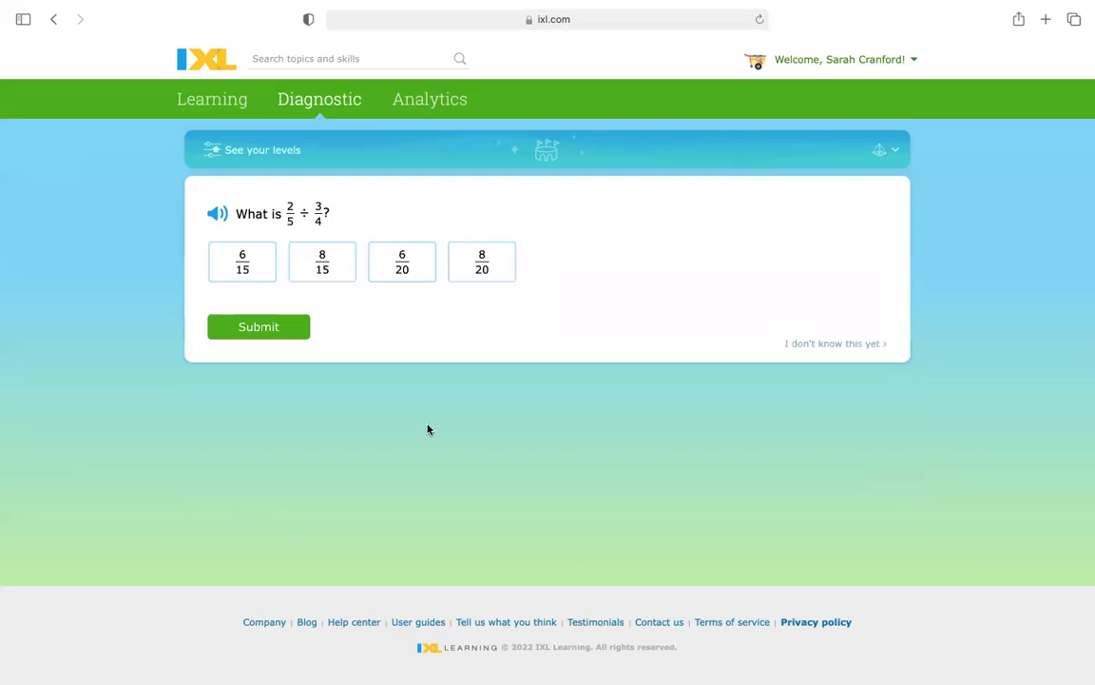
left_click(330, 271)
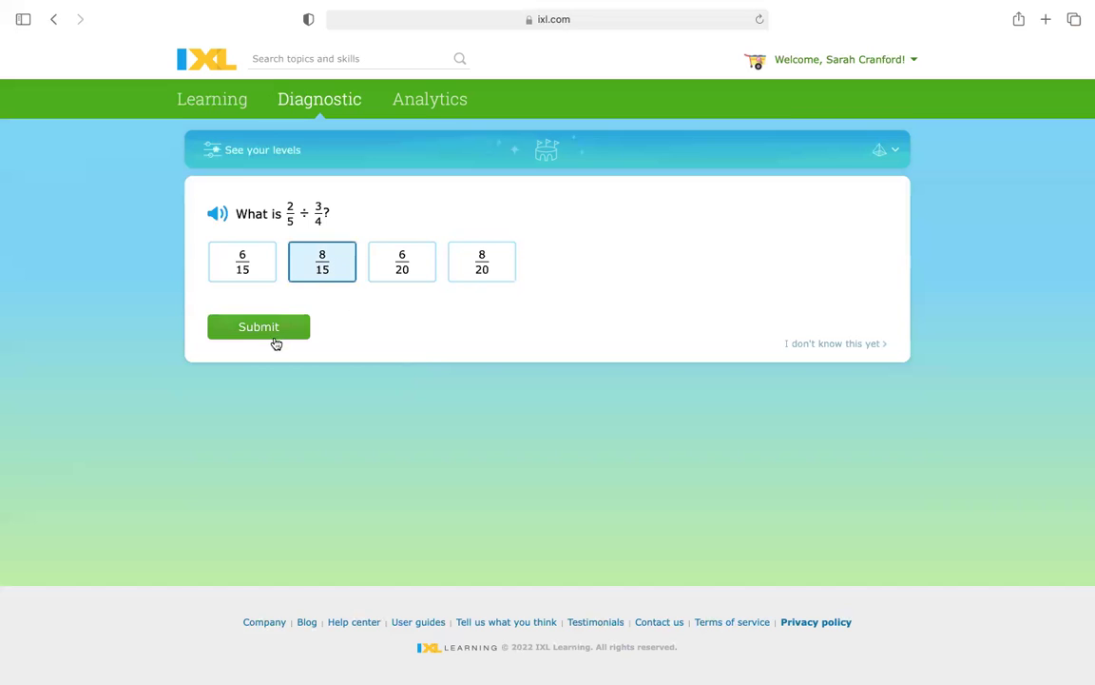
left_click(270, 334)
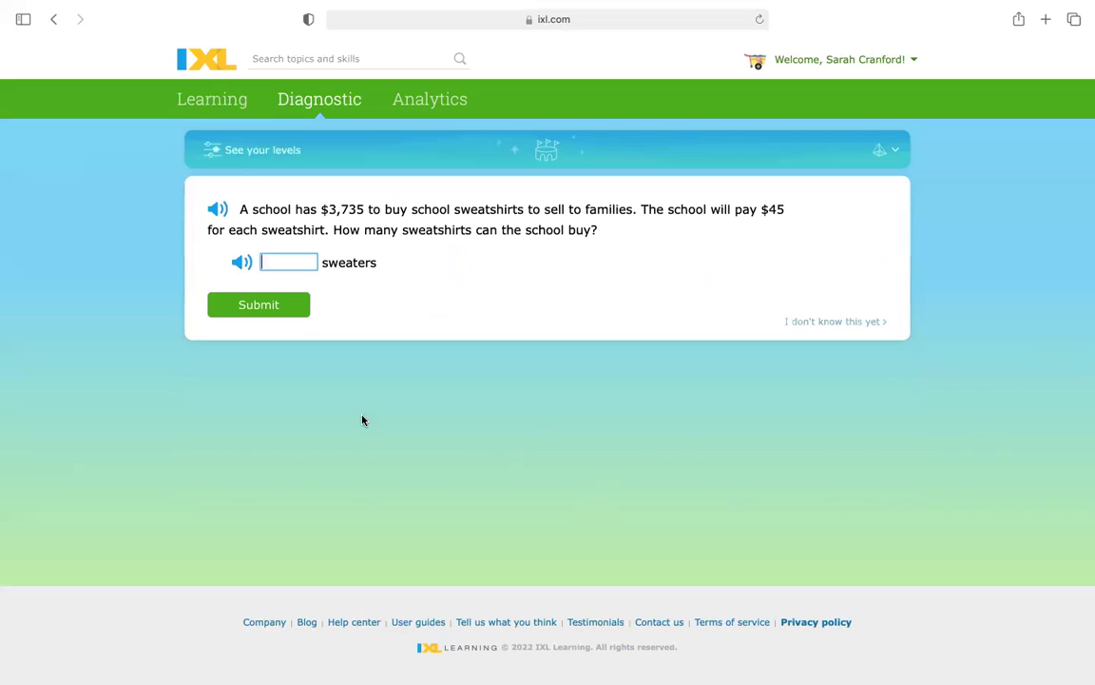
View the diagnostic levels and preview the recommended skill for Numbers & Operations in Math, closing the preview again
left_click(256, 155)
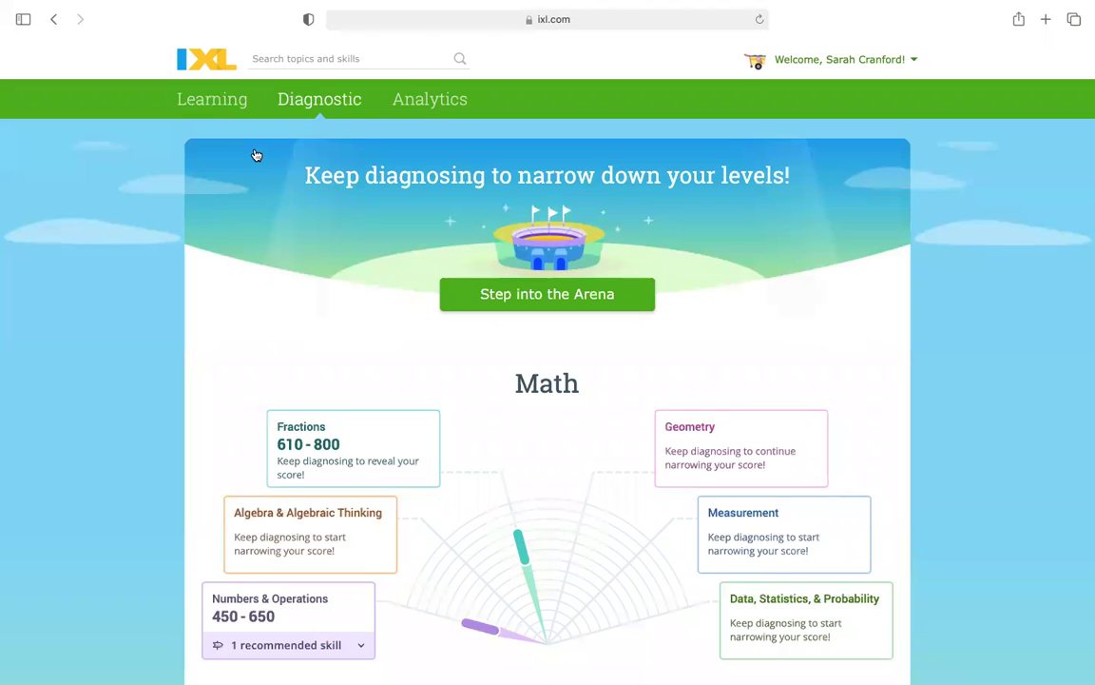
scroll(261, 328, "down", 2)
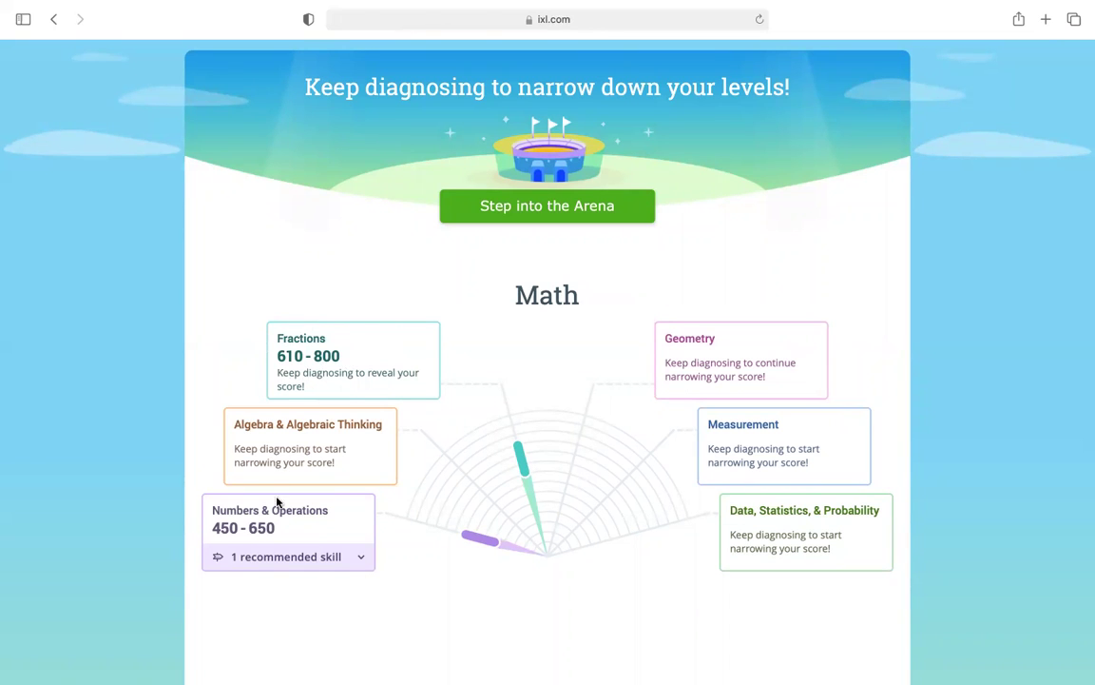
left_click(275, 559)
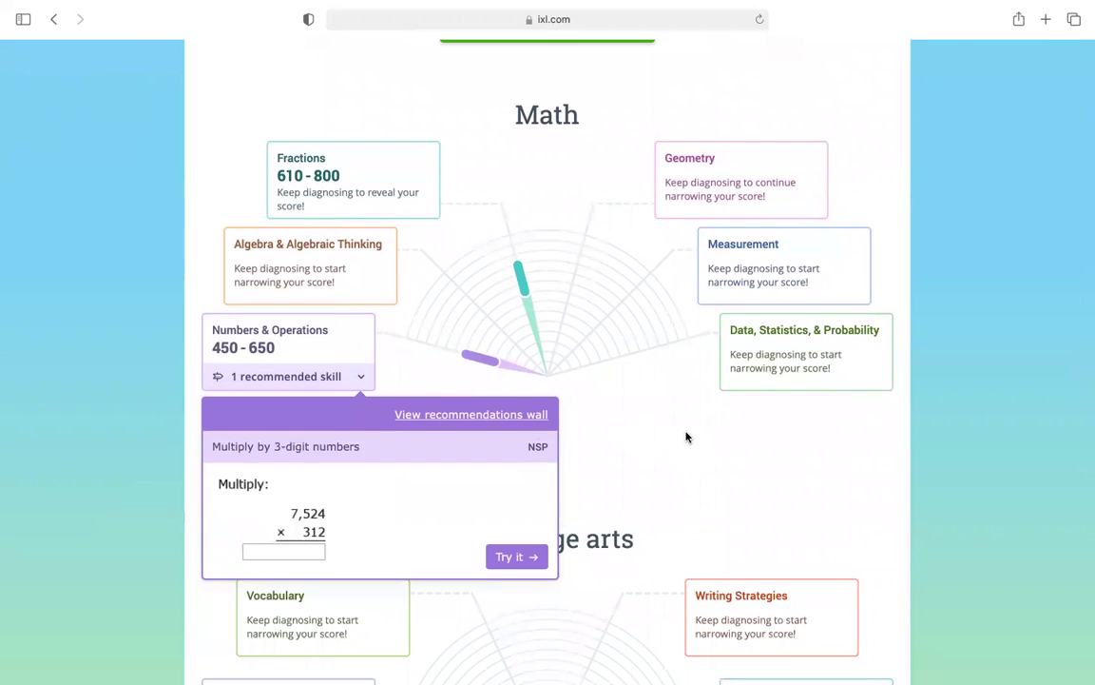
left_click(678, 434)
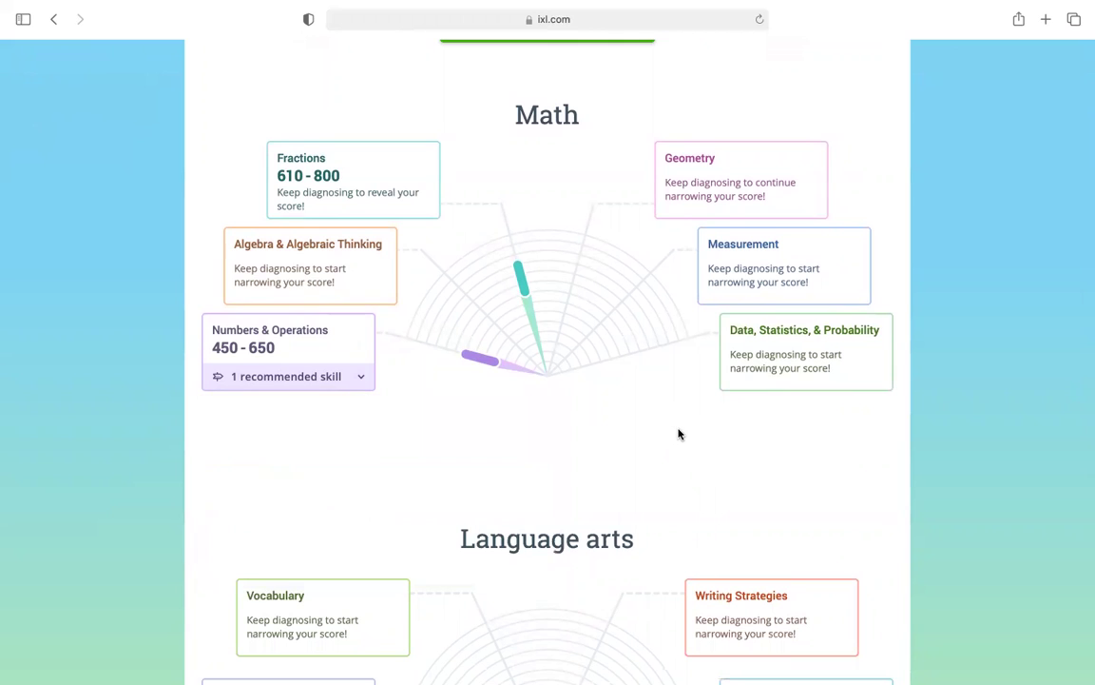